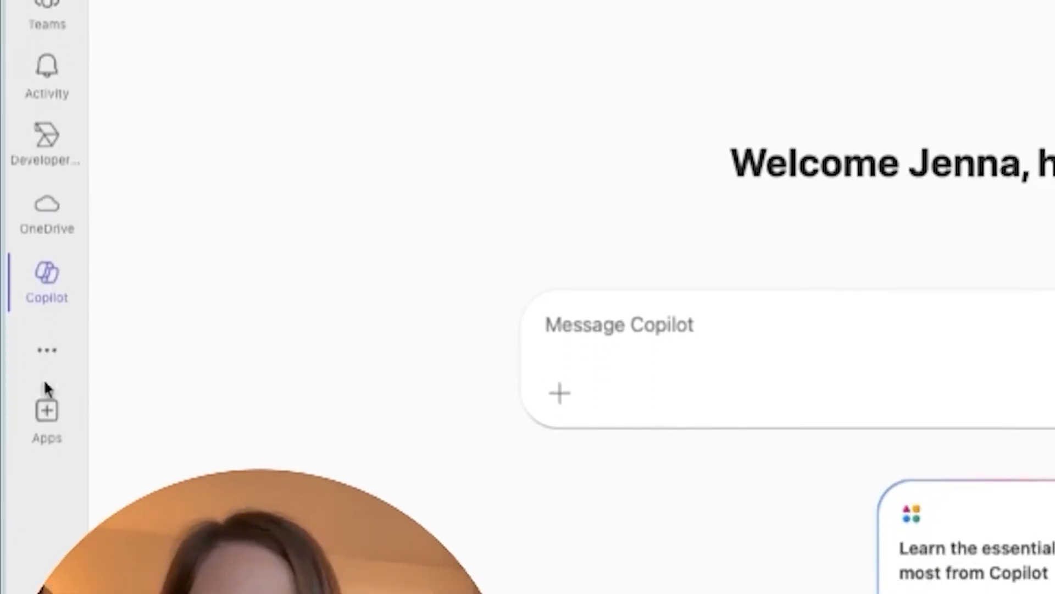
- Find Microsoft's Planner among the Teams apps, open it and pin it to the app bar
click(42, 429)
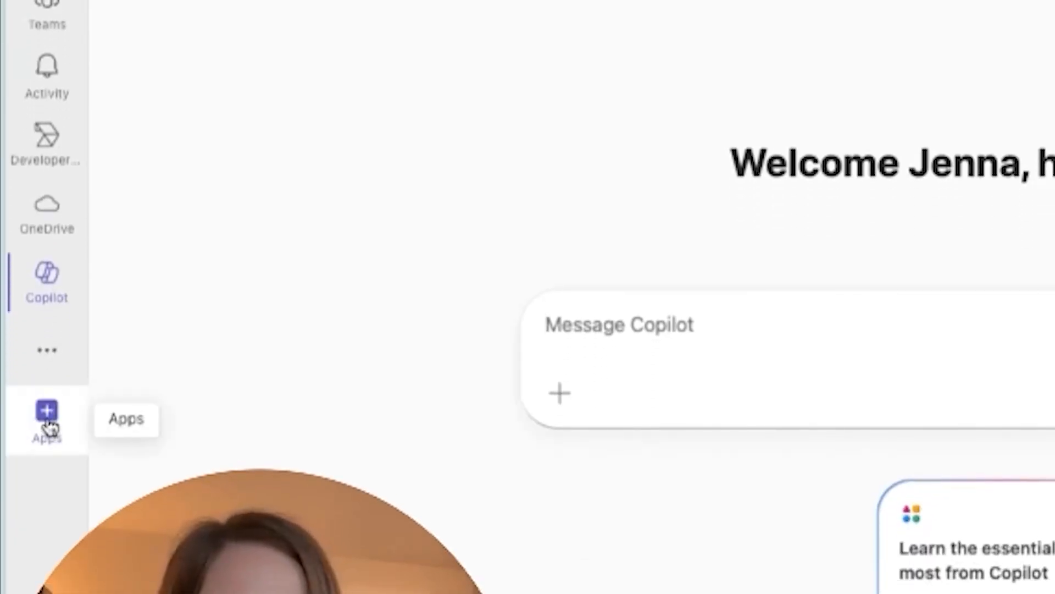
click(154, 160)
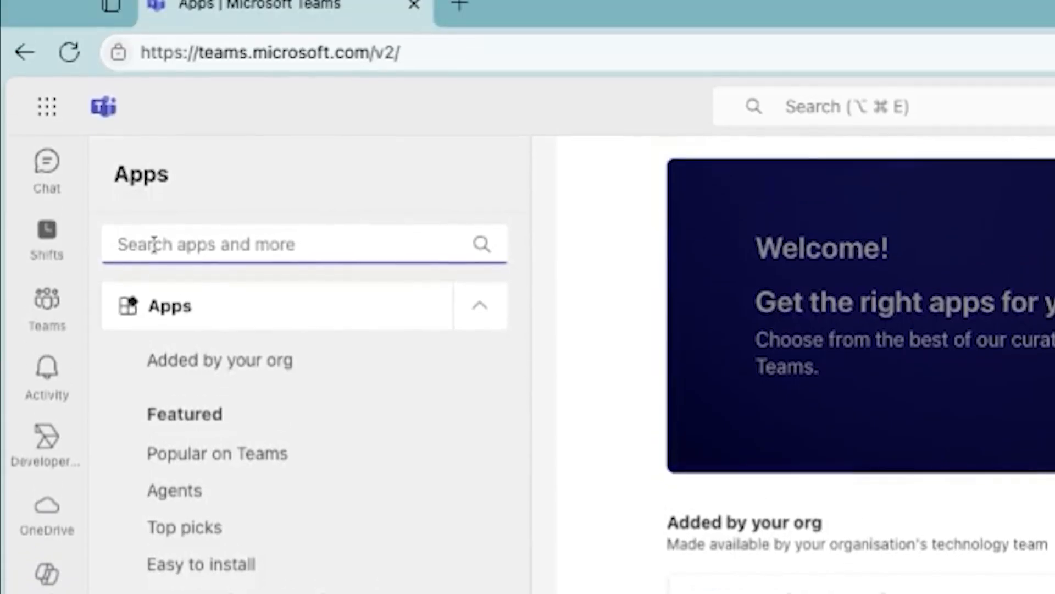
text(planner)
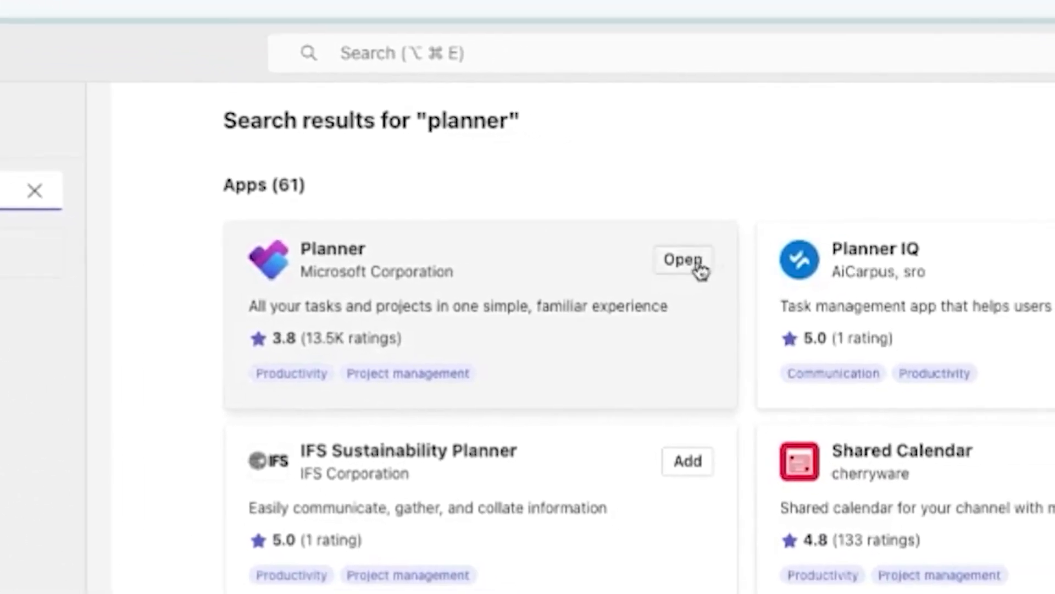
click(891, 297)
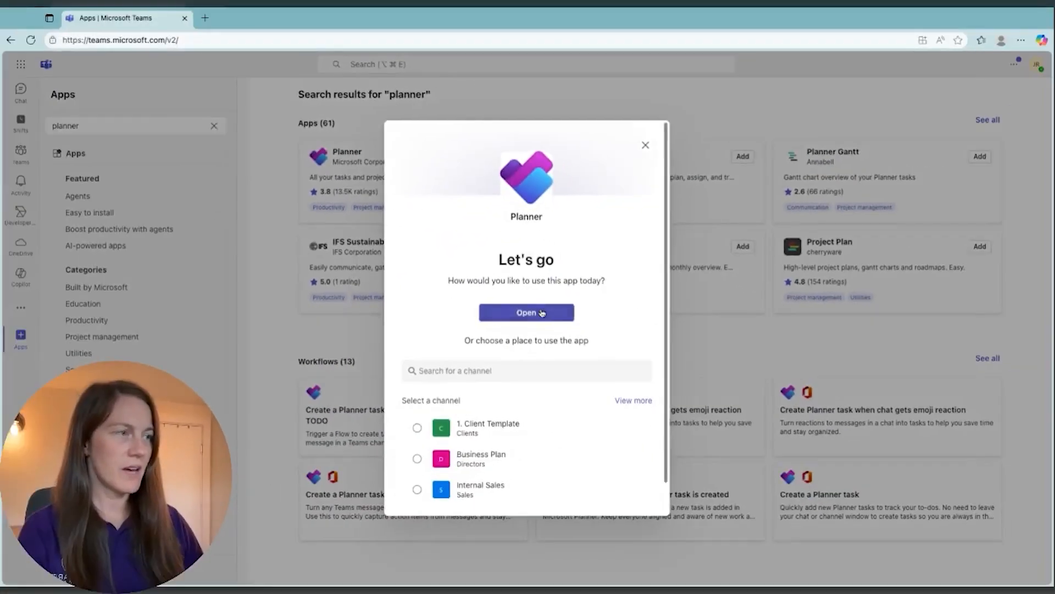
click(566, 356)
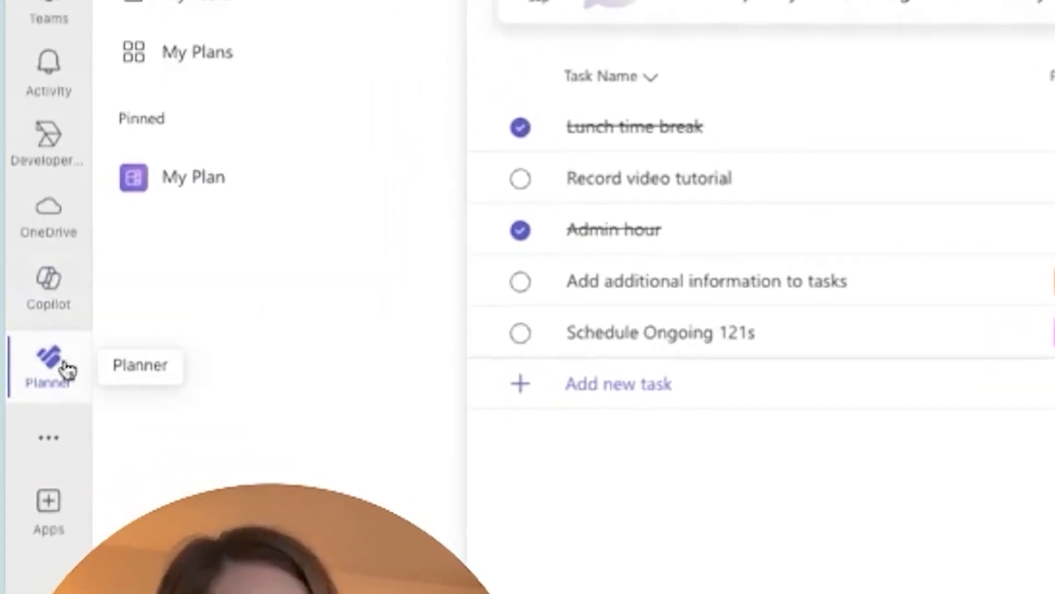
right_click(58, 372)
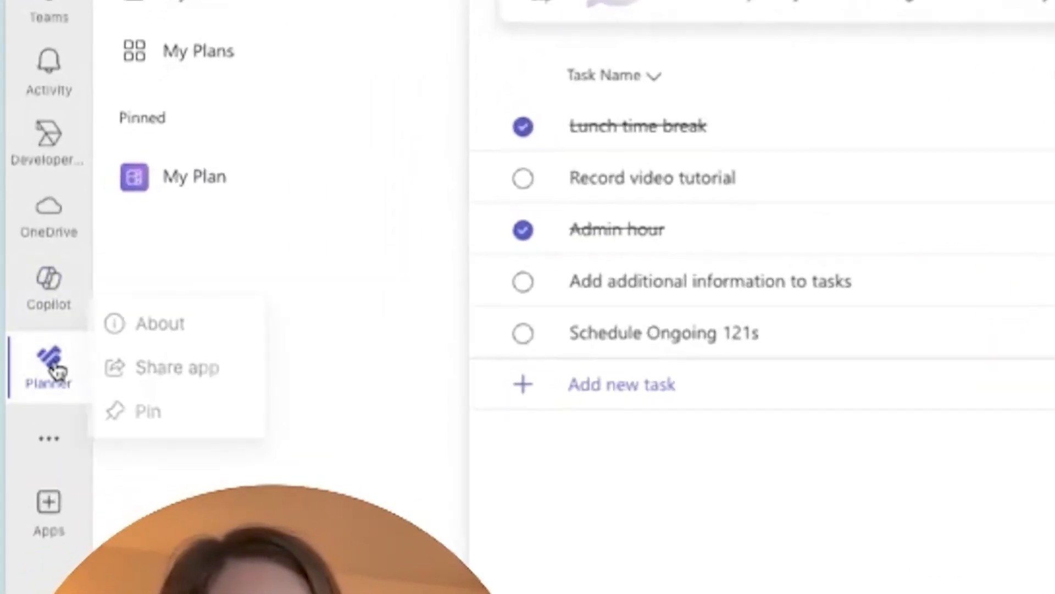
click(177, 428)
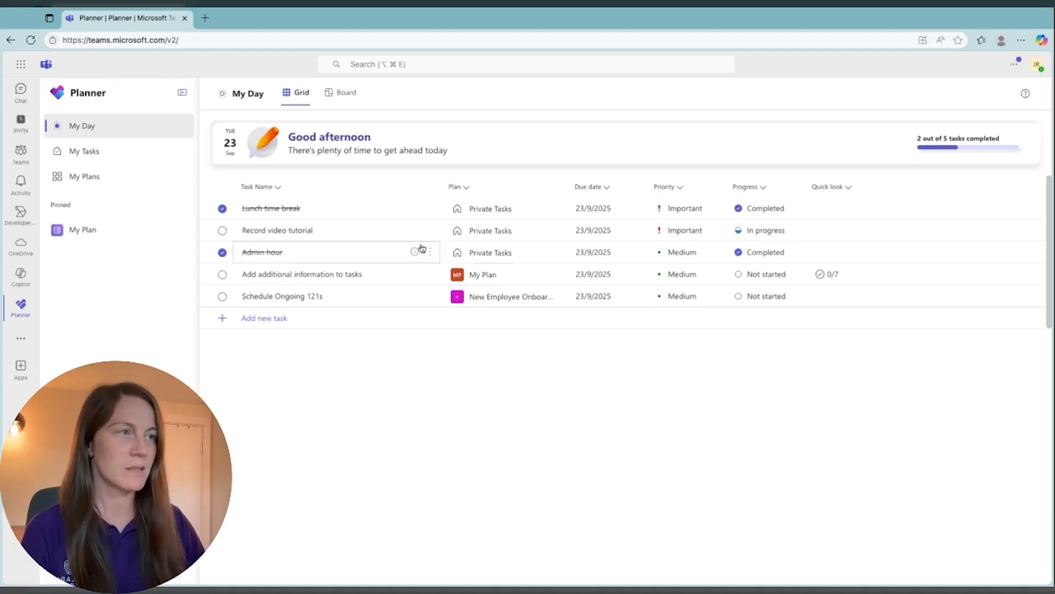
- Review My Tasks in board and grid views, filtered by private tasks, assigned to me and flagged emails, and open My Plans
click(84, 152)
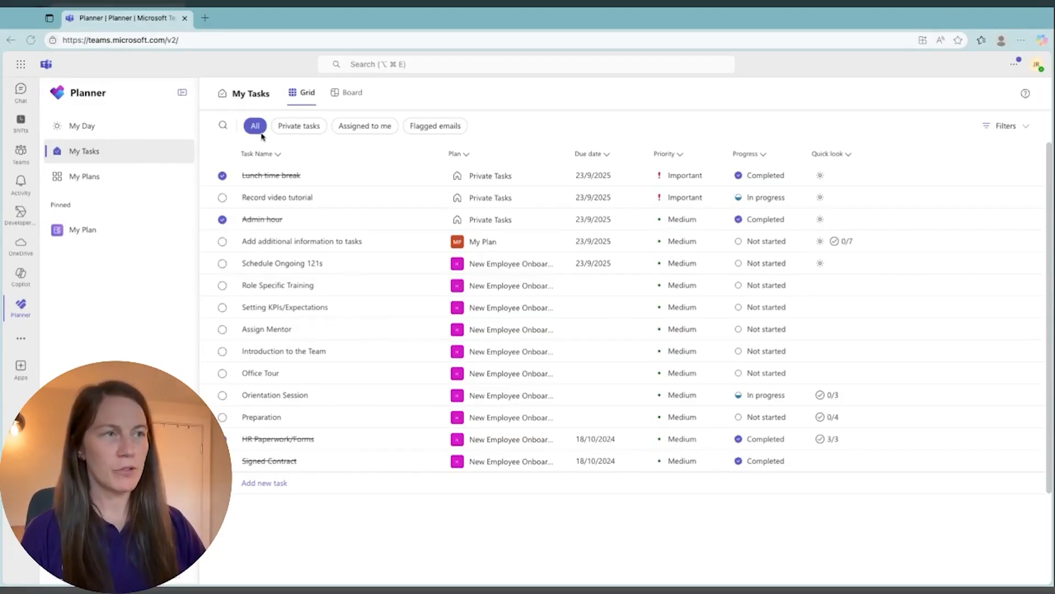
click(350, 94)
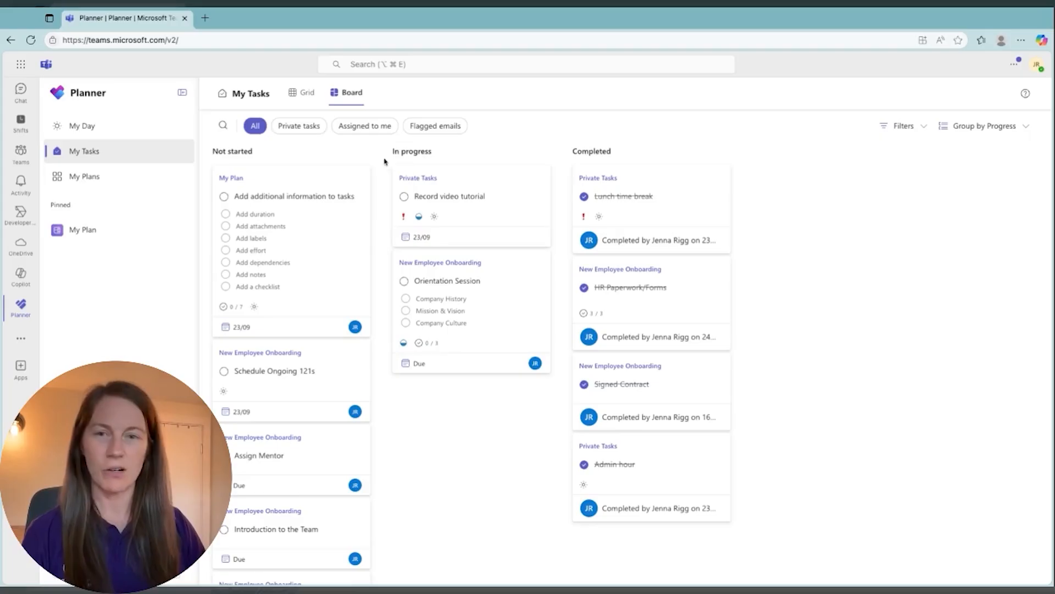
click(299, 126)
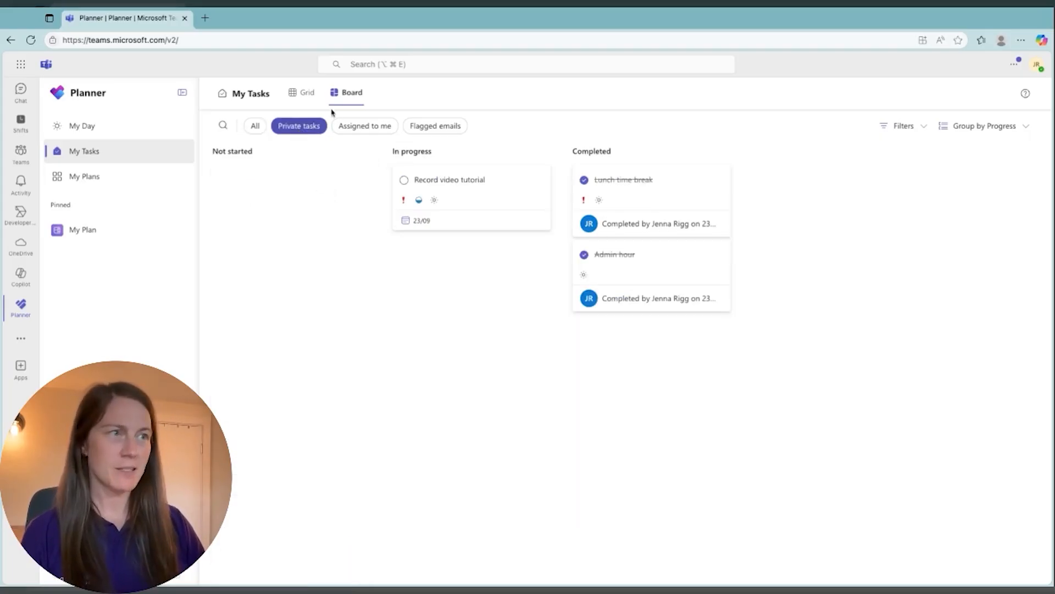
click(303, 92)
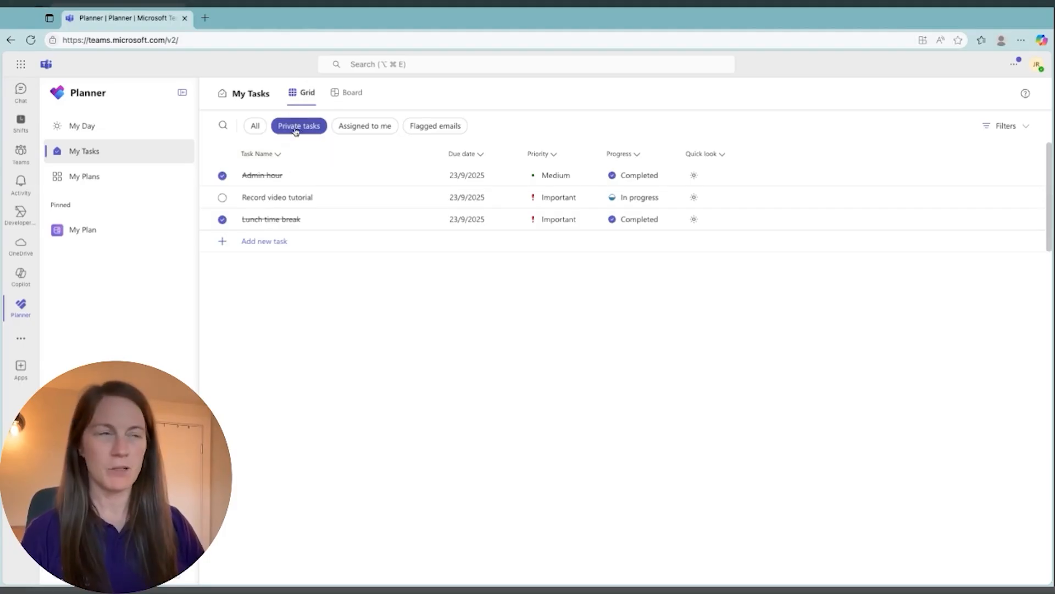
click(369, 128)
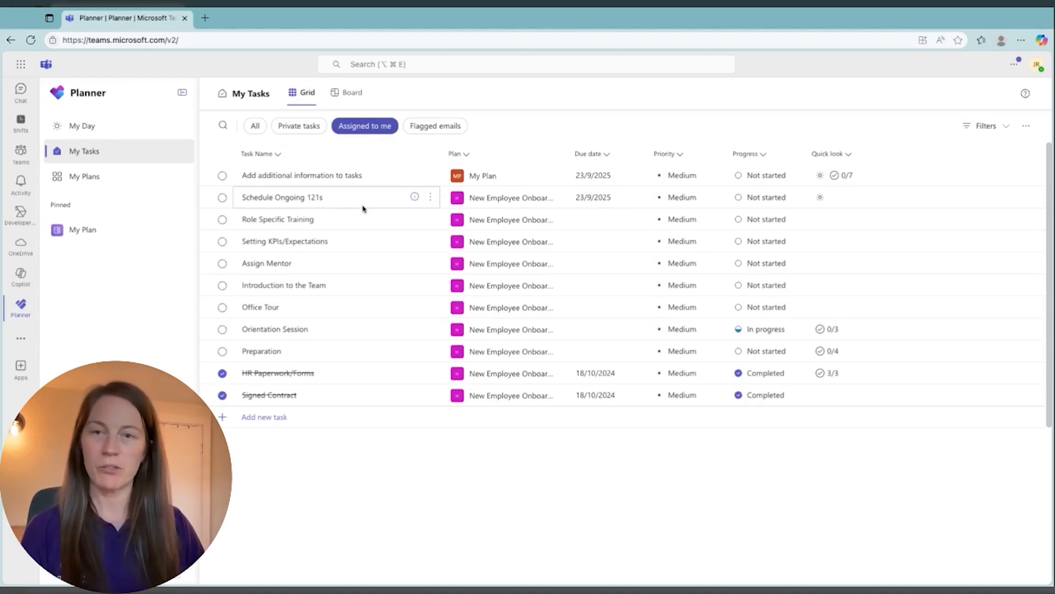
click(431, 130)
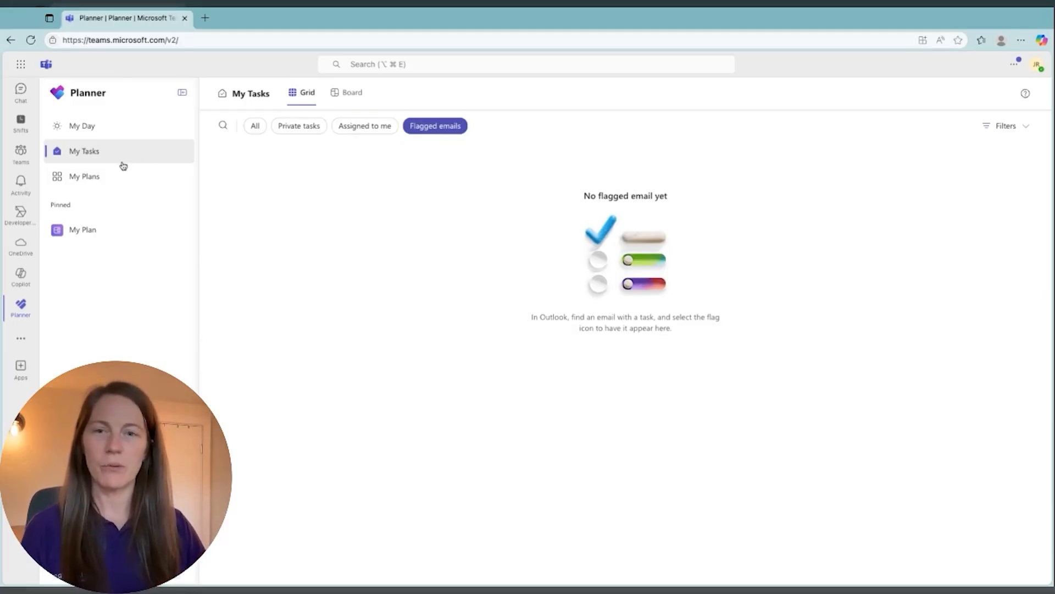
click(99, 177)
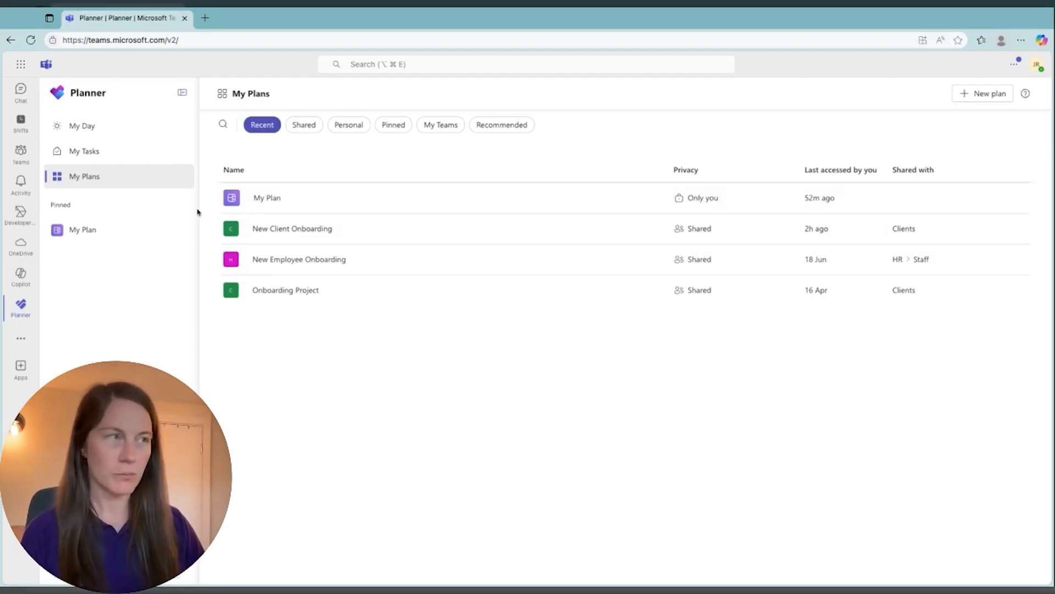
click(984, 96)
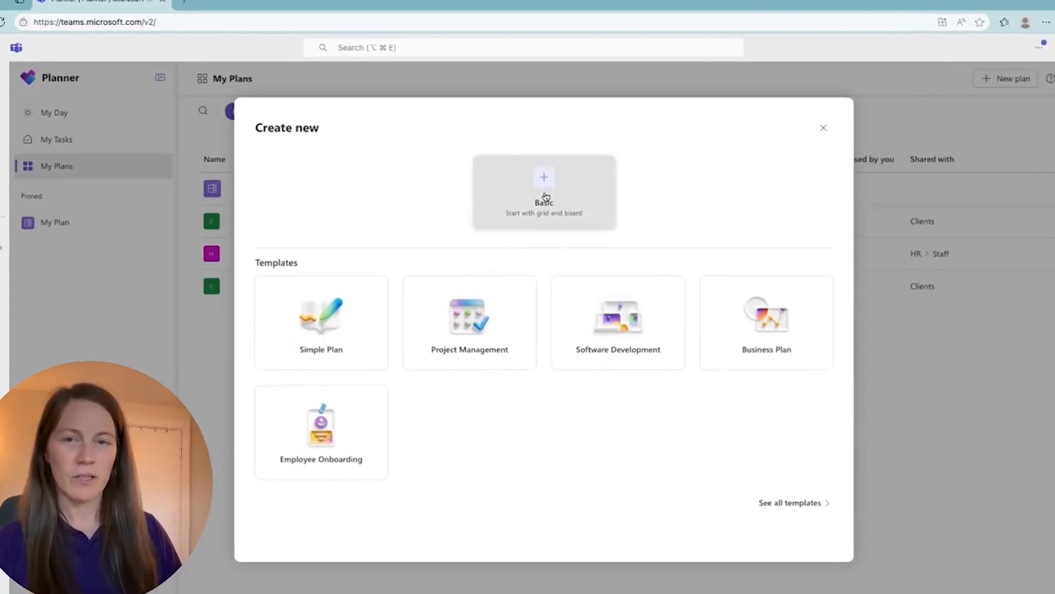
click(544, 209)
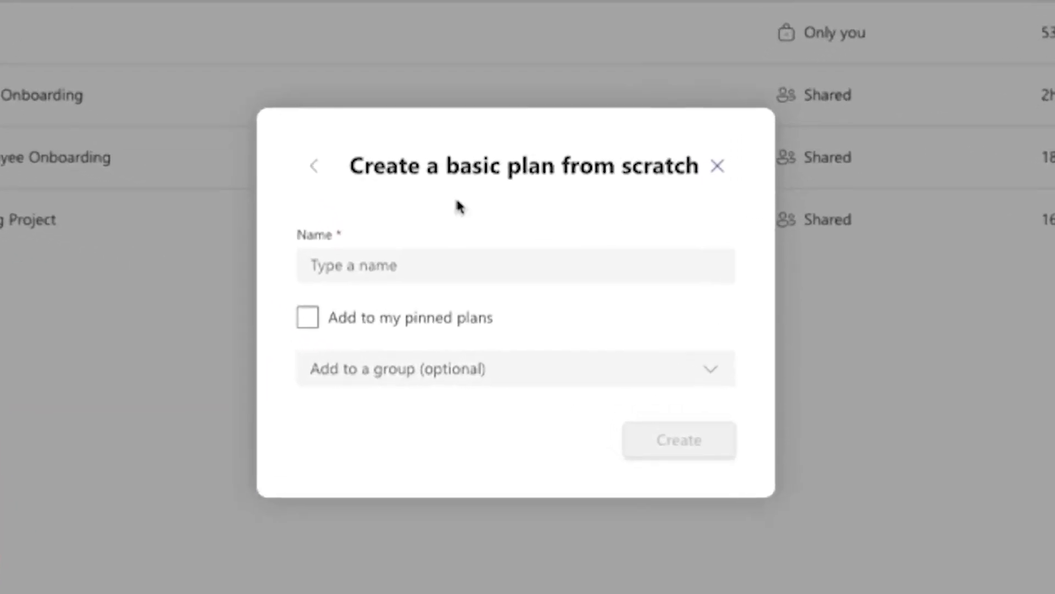
click(466, 286)
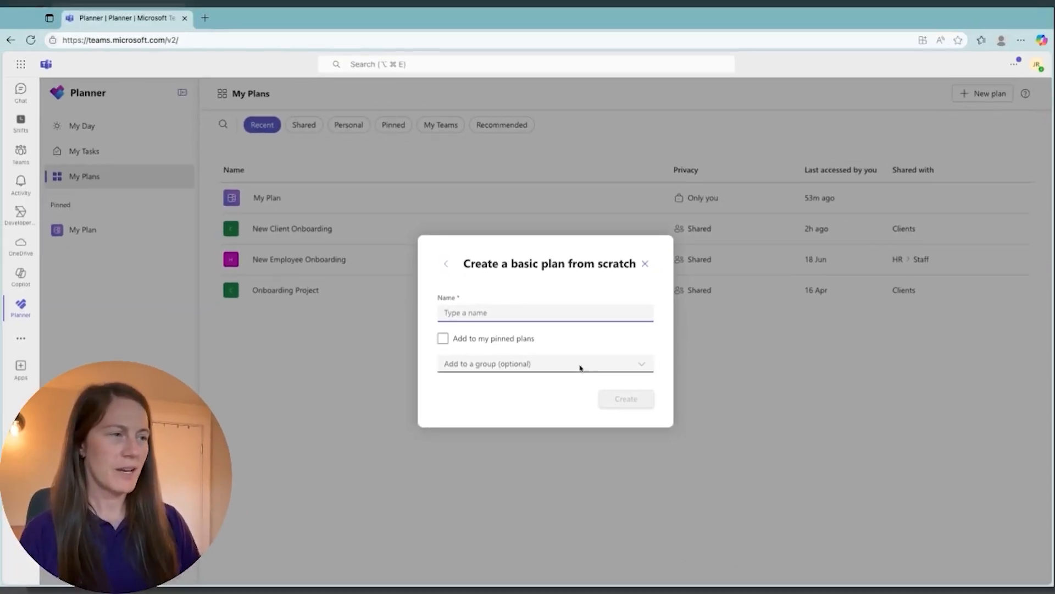
click(642, 368)
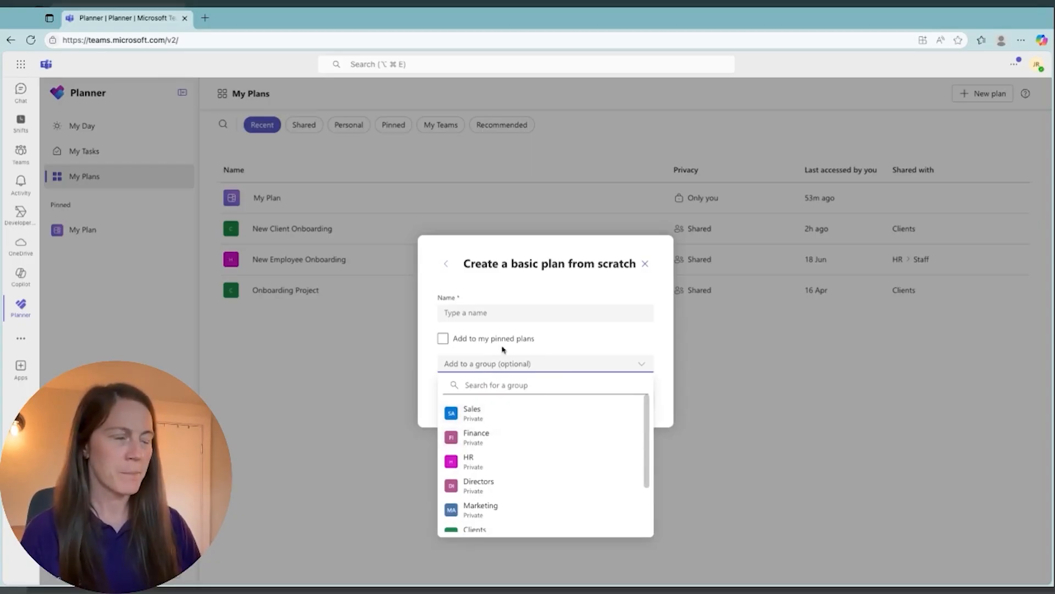
click(626, 376)
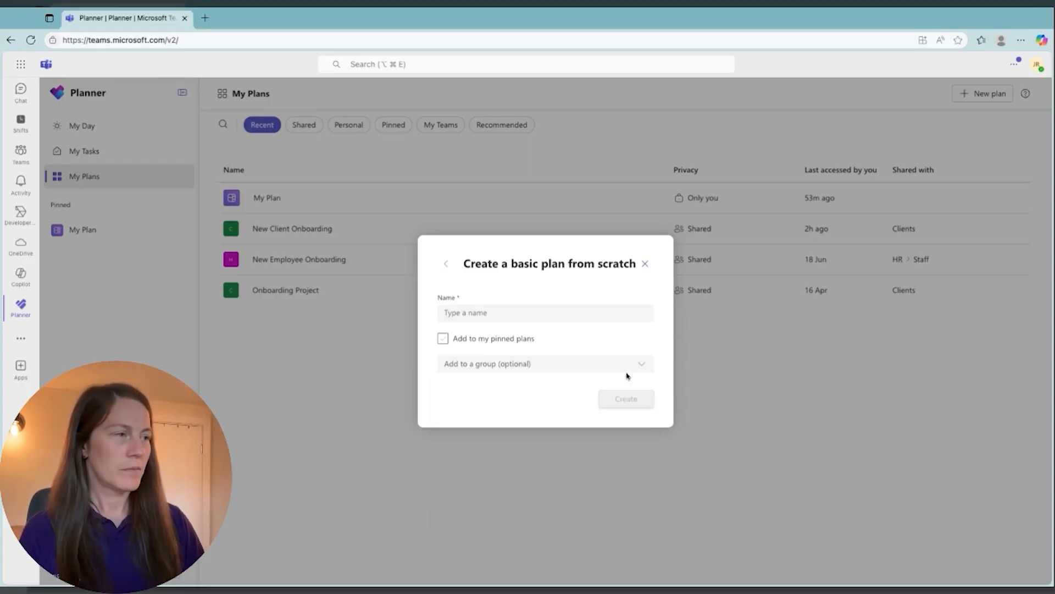
click(645, 264)
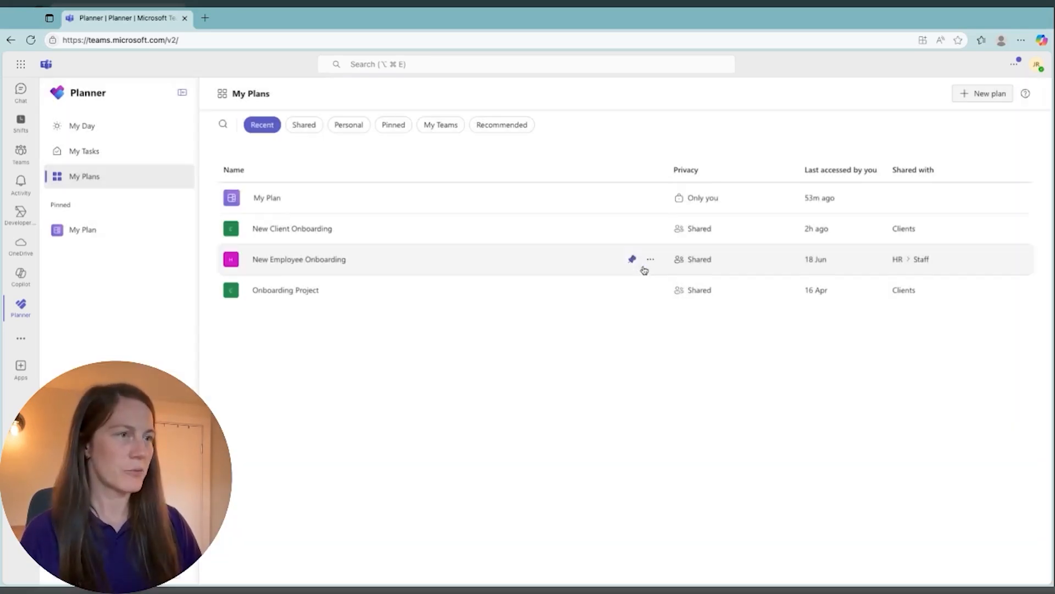
- Open the New Client Onboarding plan and add a bucket named Completed
click(312, 231)
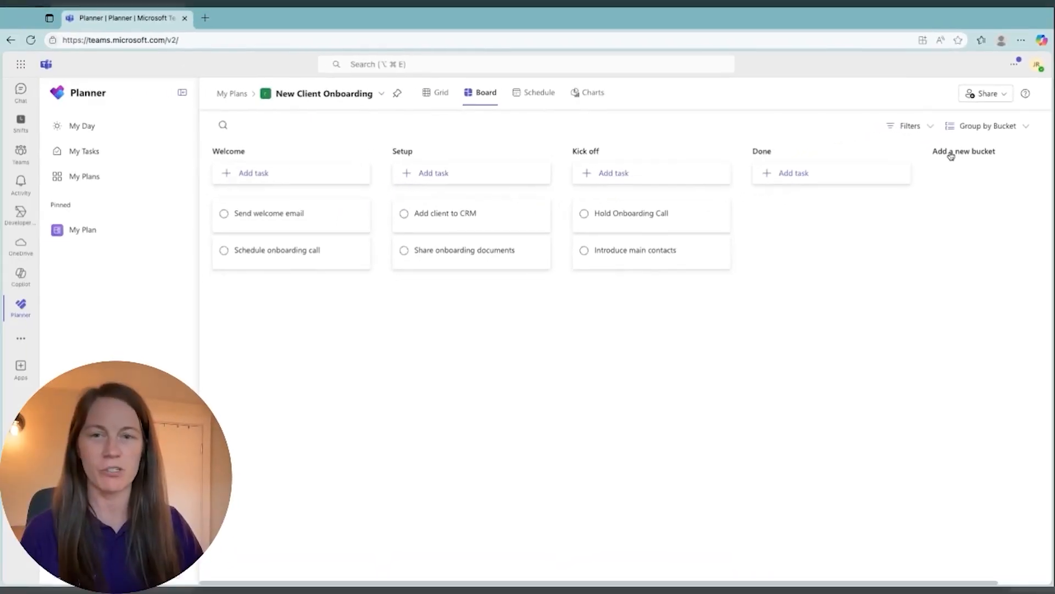
click(951, 156)
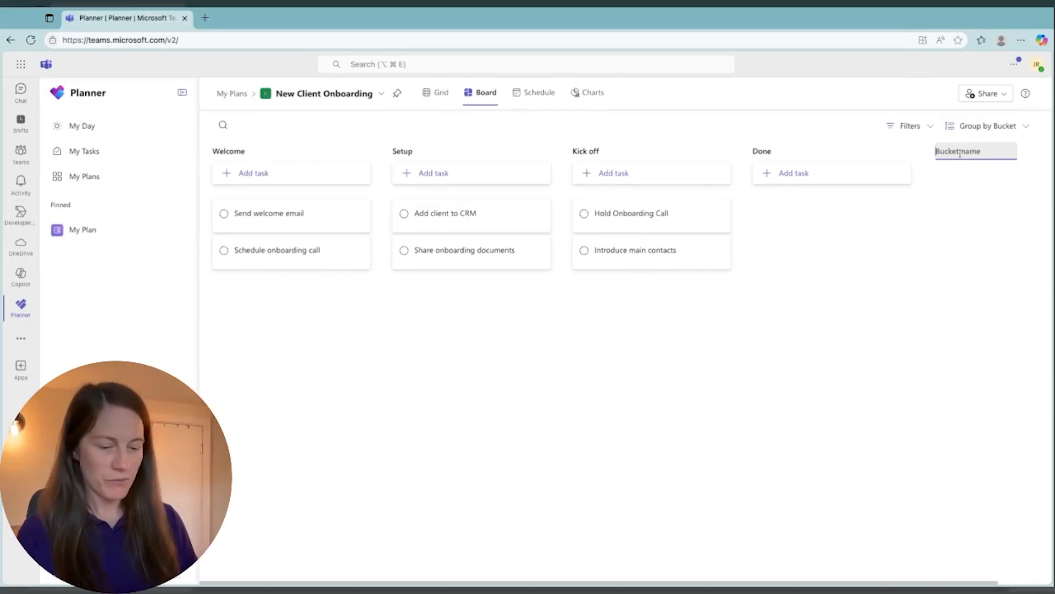
text(Completed)
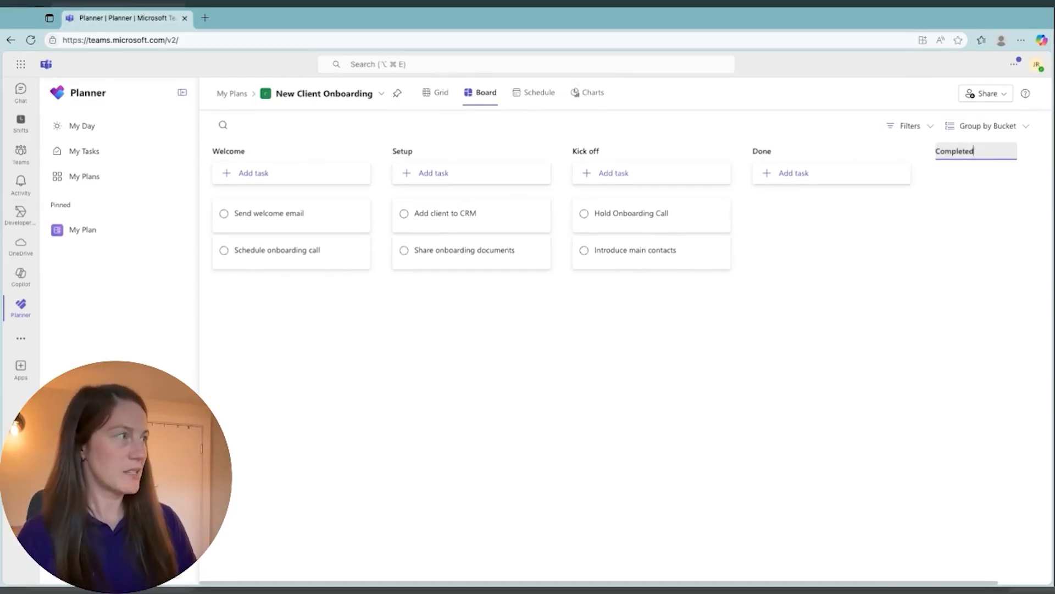
click(1008, 199)
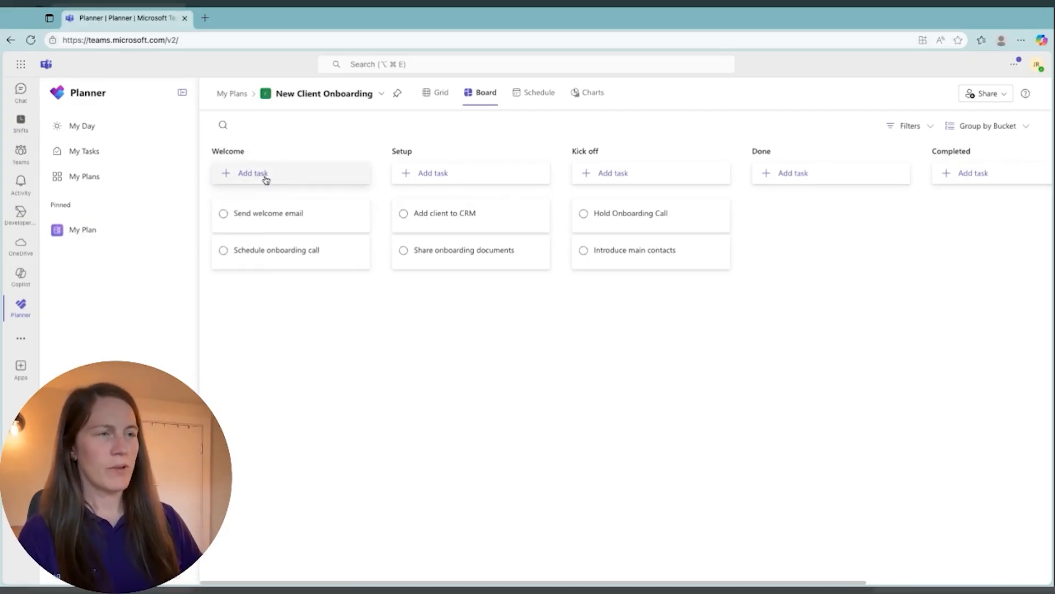
- Open the Send welcome email task and examine its title, assignee and label options
click(288, 219)
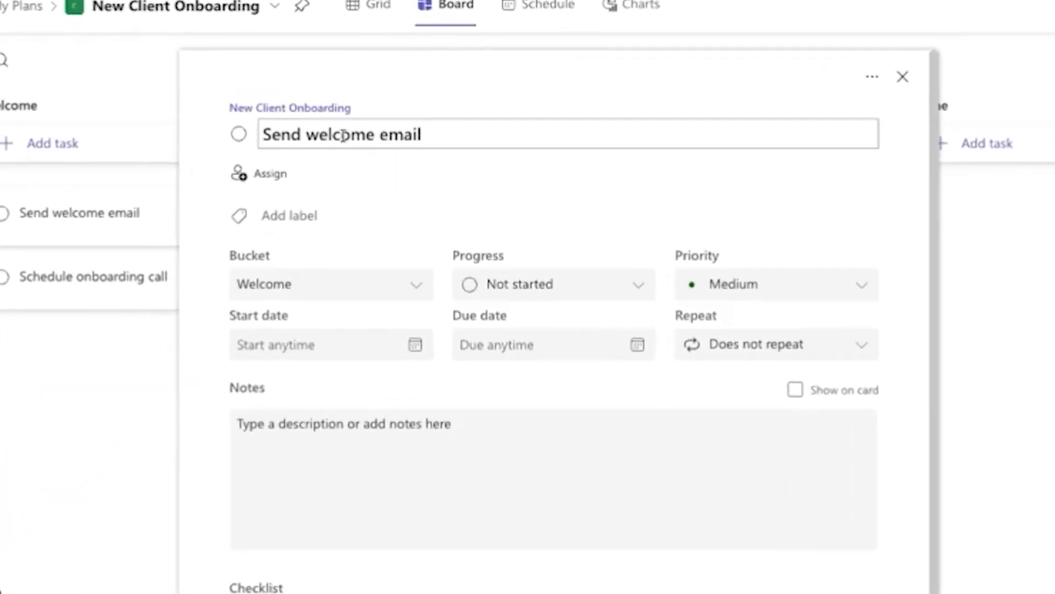
click(435, 134)
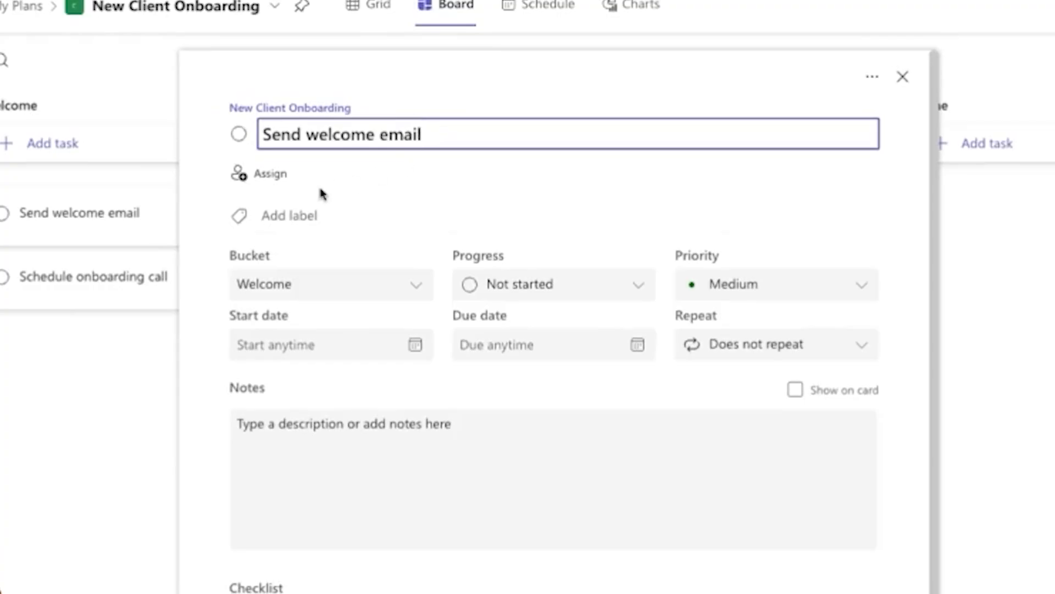
click(284, 180)
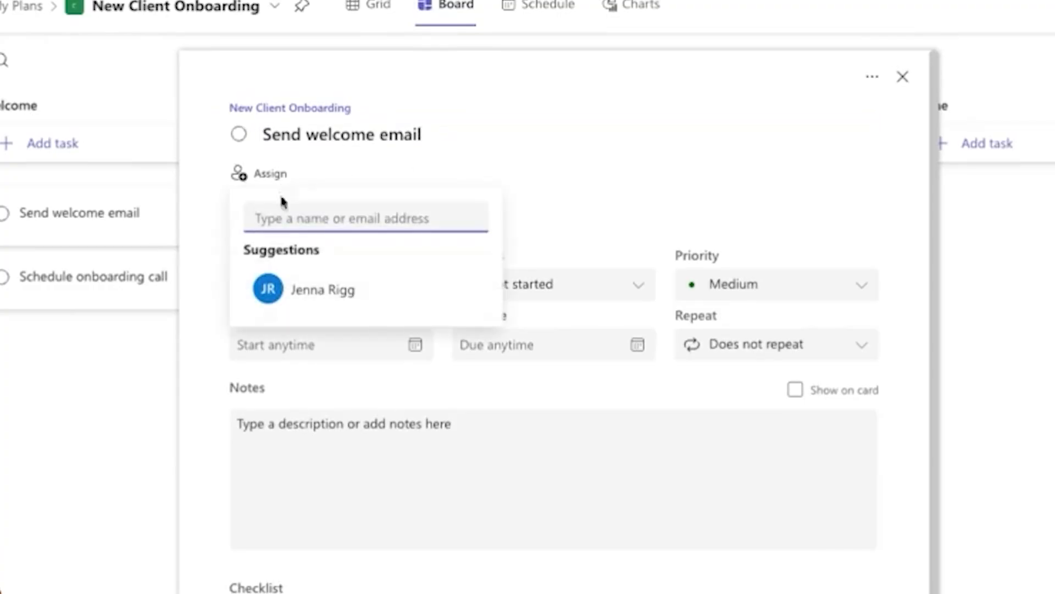
click(420, 212)
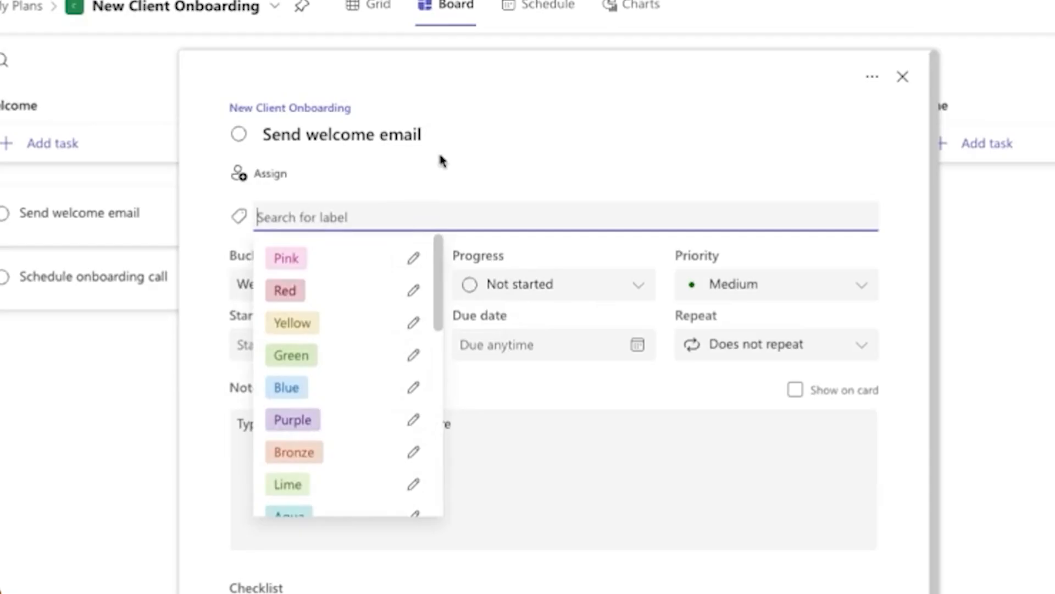
click(516, 165)
- Examine the progress, priority and repeat options and the notes field of the Send welcome email task
click(577, 284)
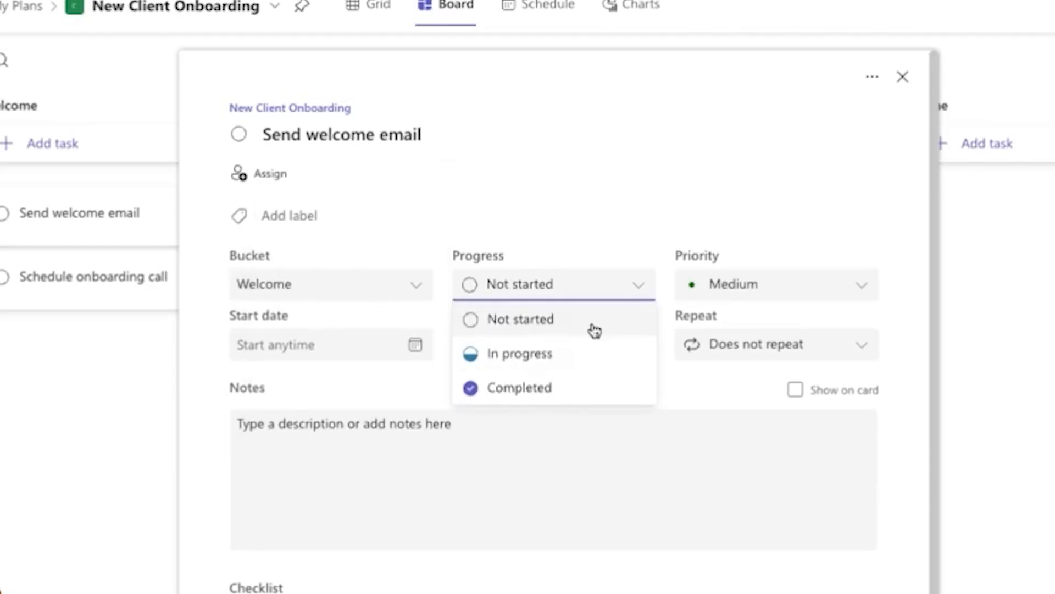
click(575, 193)
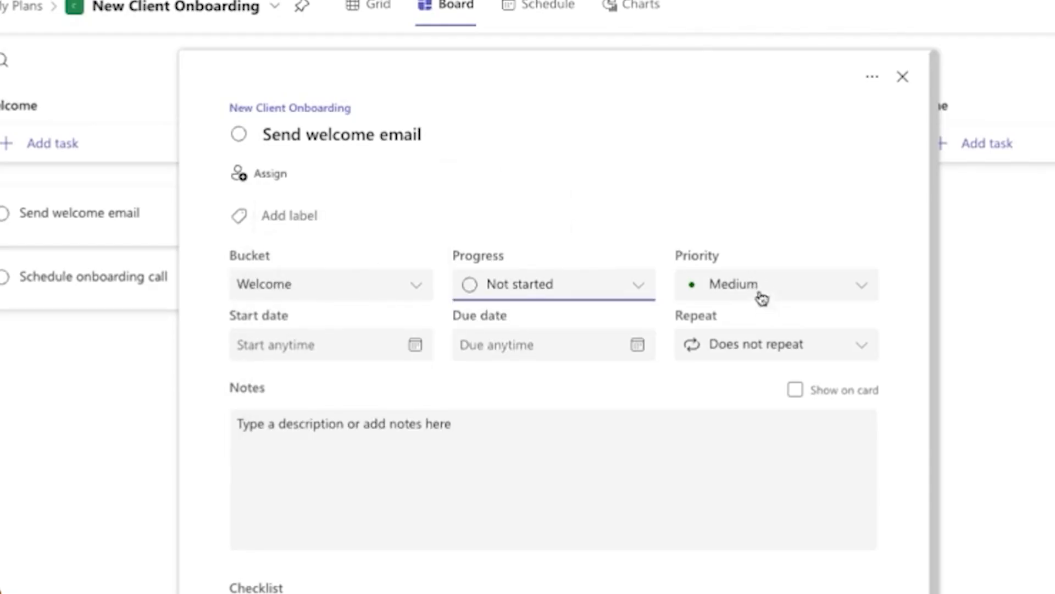
click(834, 288)
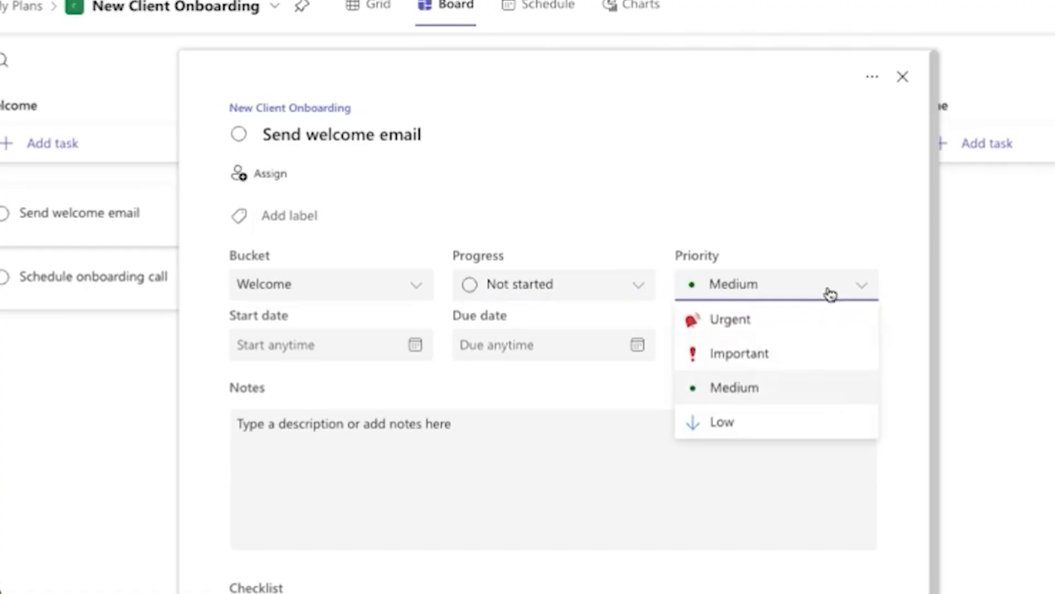
click(773, 200)
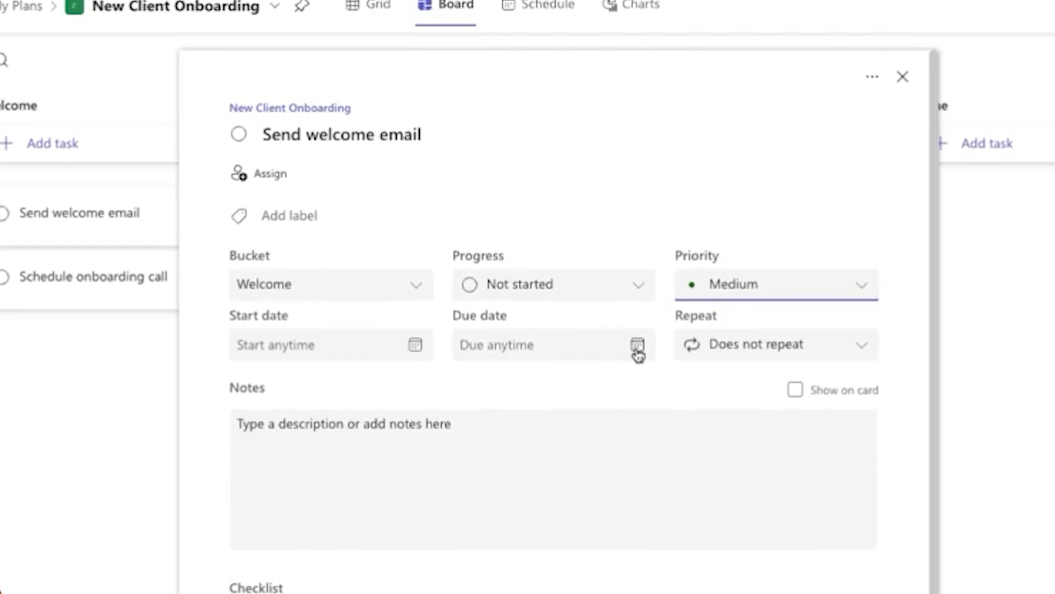
click(794, 351)
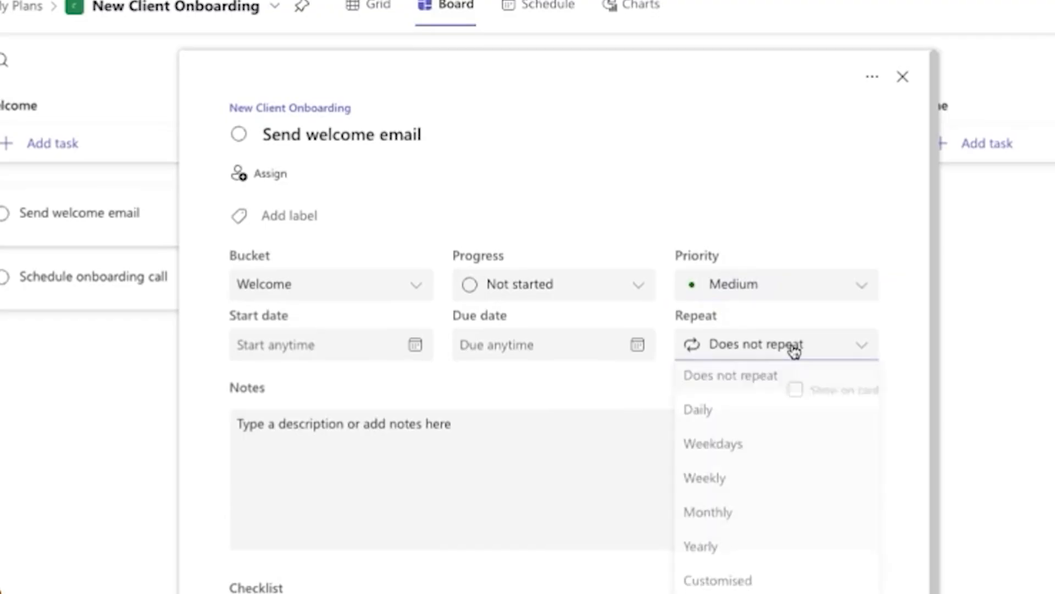
click(711, 164)
click(455, 429)
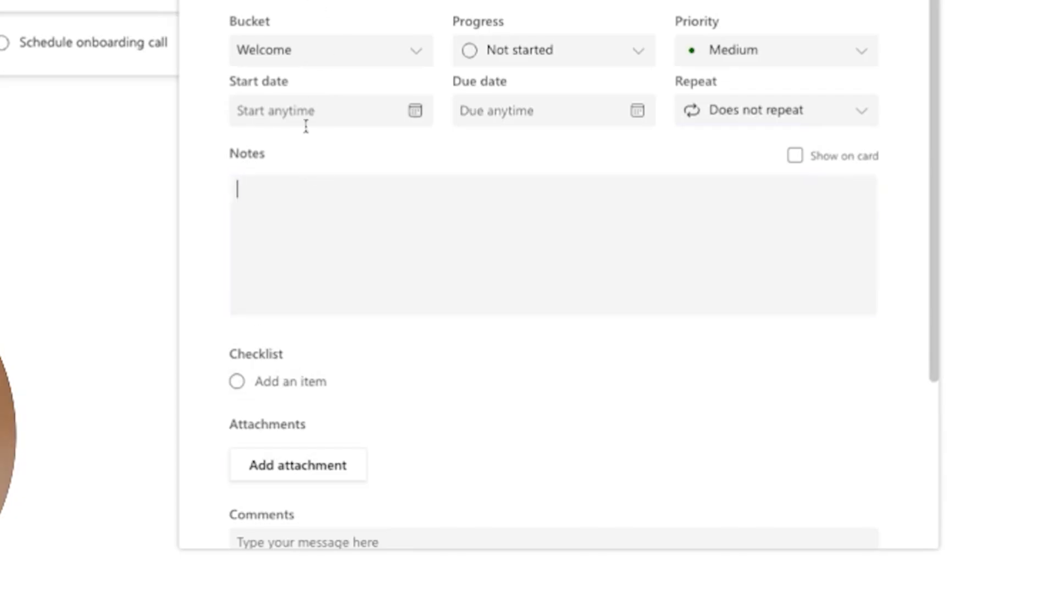
- Add the checklist items djfhajshdb and jhdgjh to the Send welcome email task, check the attachment options and close the task
click(305, 381)
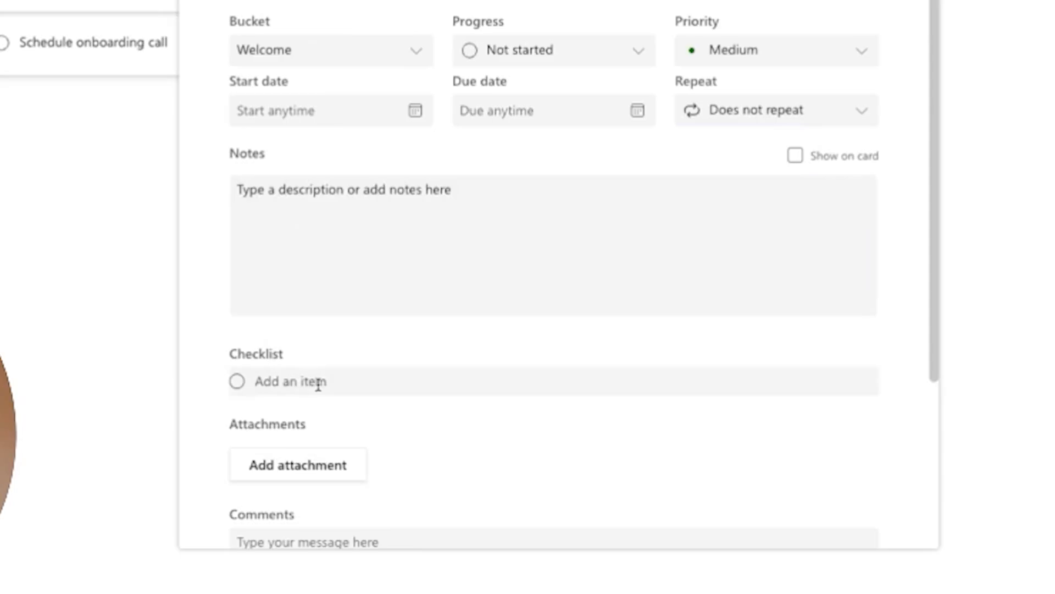
text(djfhajshdb)
key(Return)
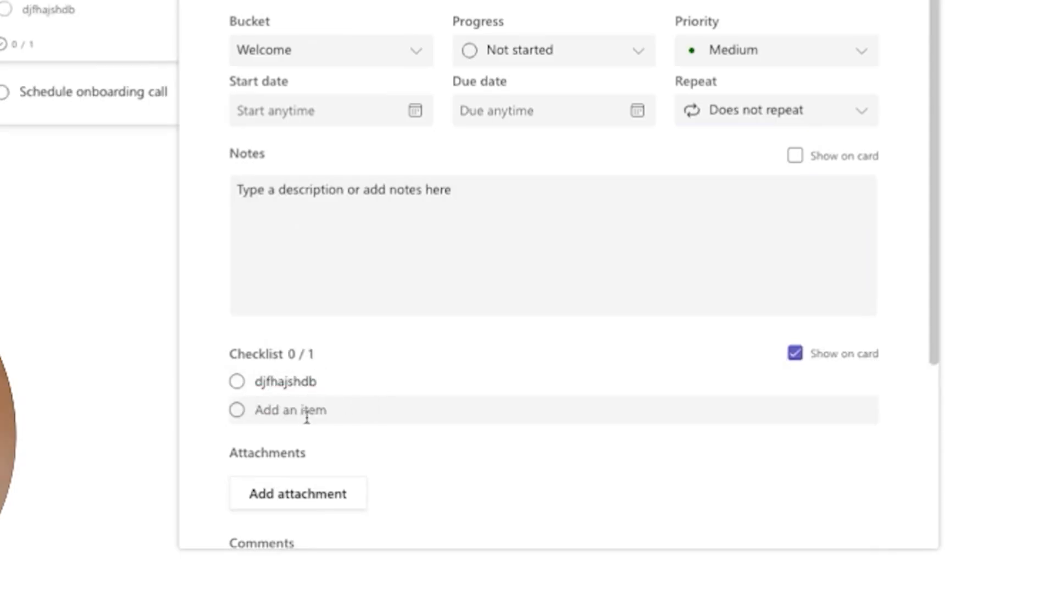
text(jhdgjh)
key(Return)
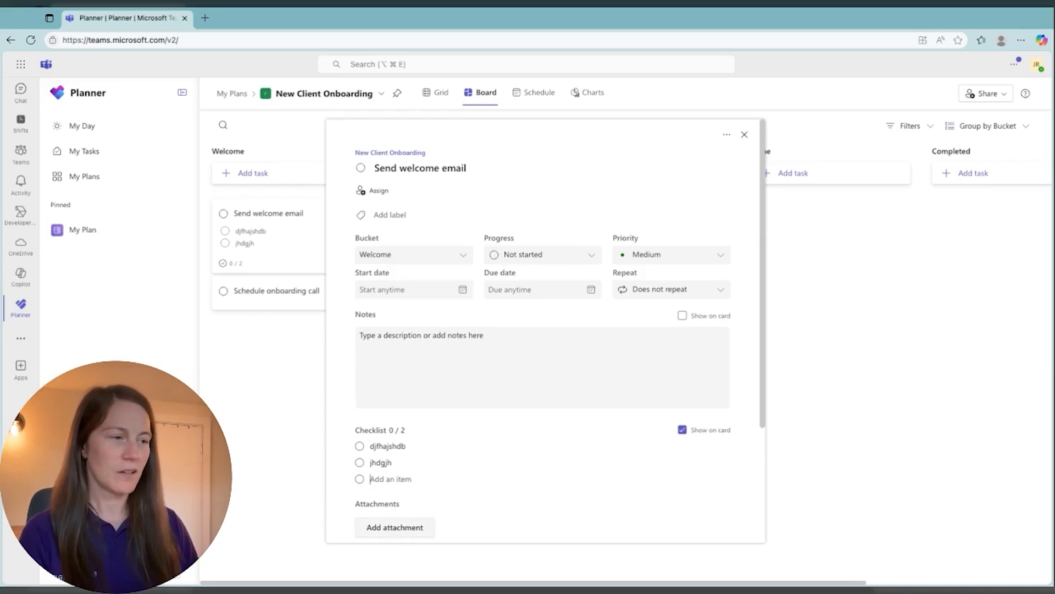
click(394, 528)
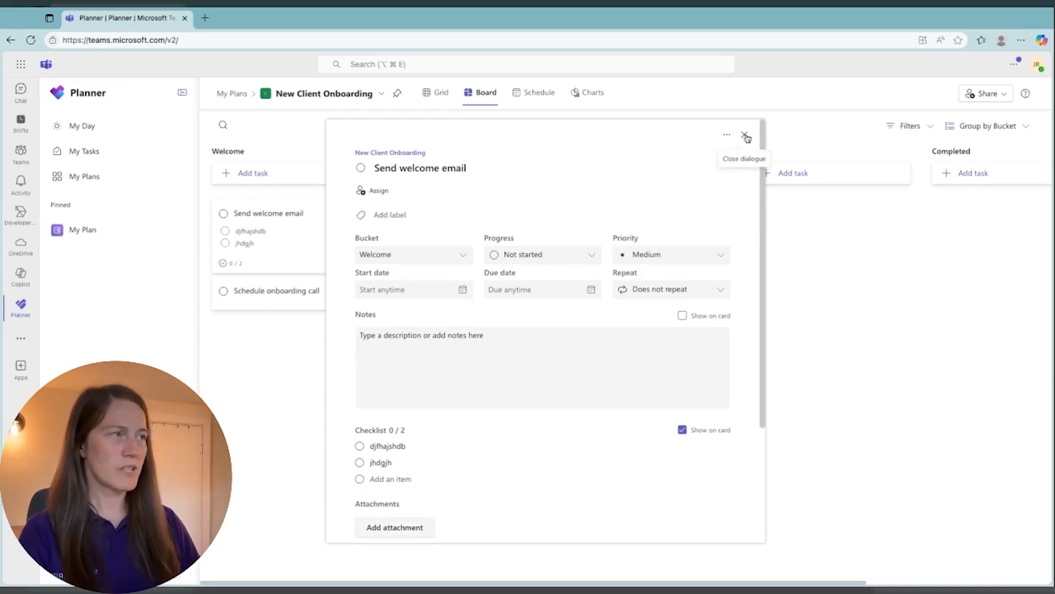
click(746, 136)
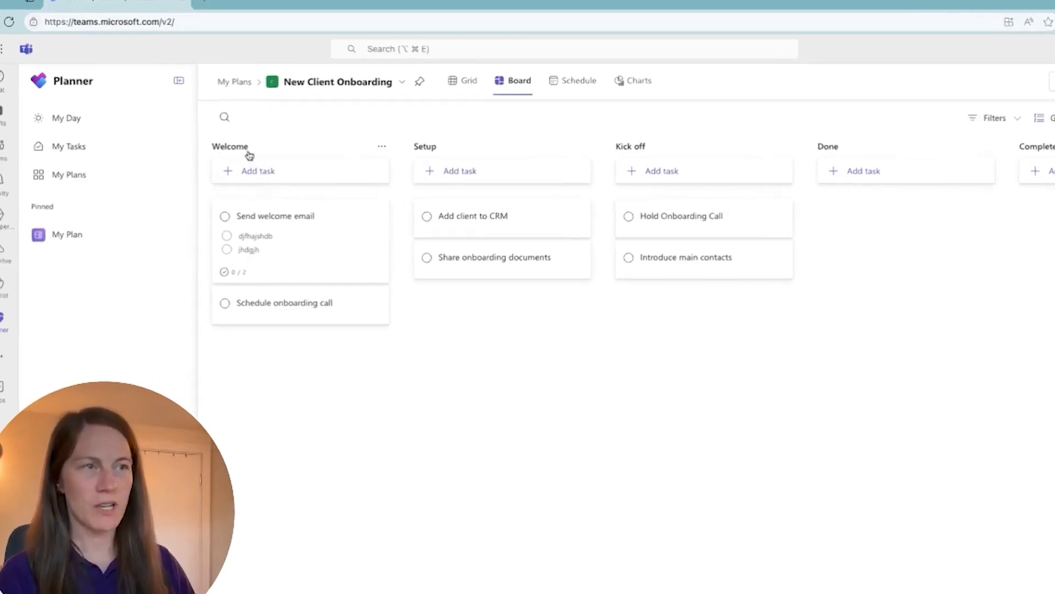
- Add a task named Set up recurring invoicing to the Welcome bucket, due 26/09 and assigned to yourself
click(260, 173)
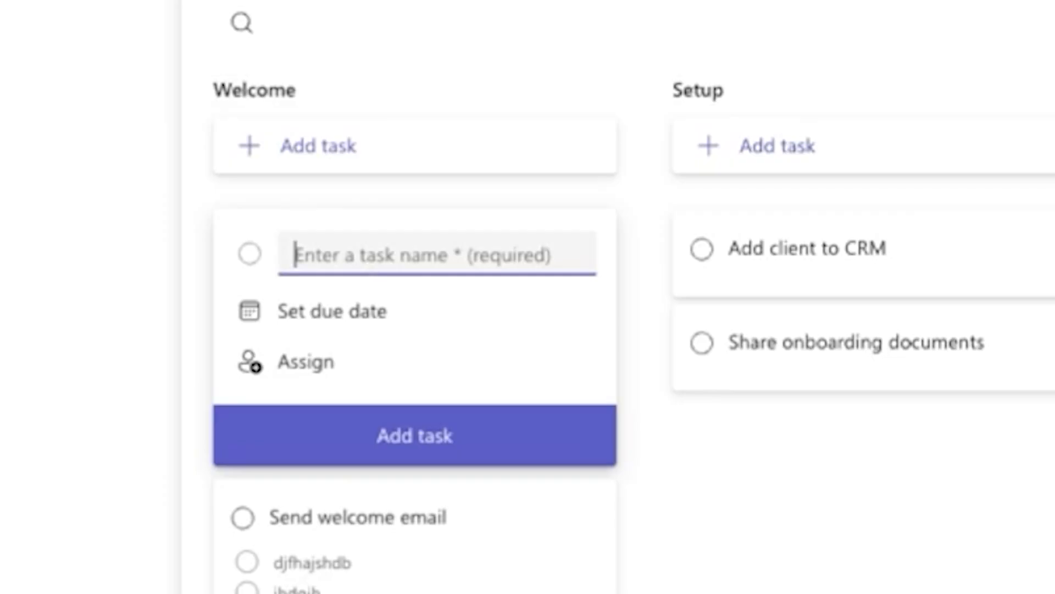
text(Set up recurring invoic)
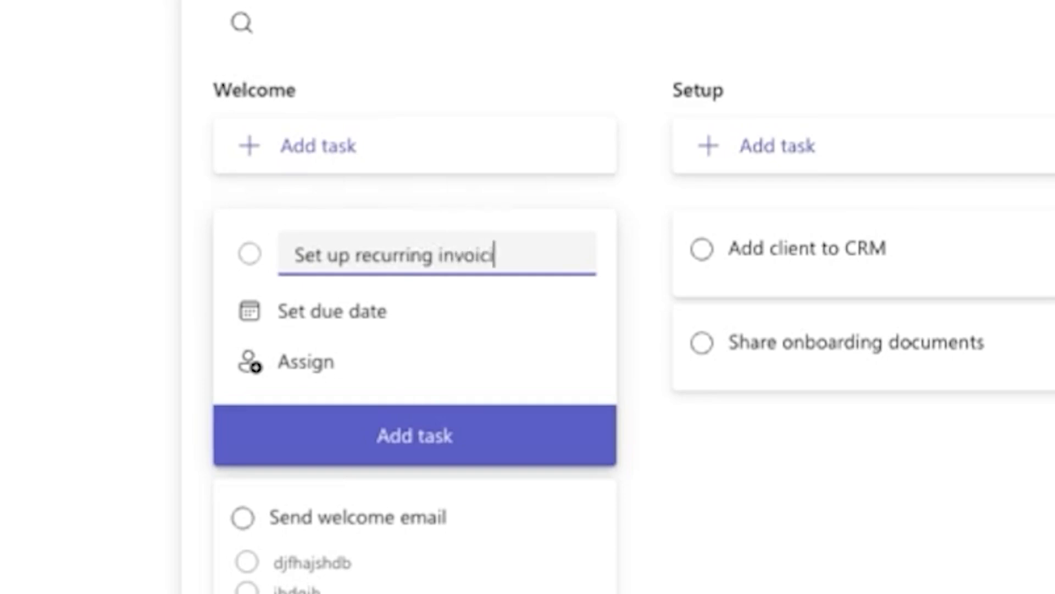
text(ing)
click(332, 311)
click(427, 570)
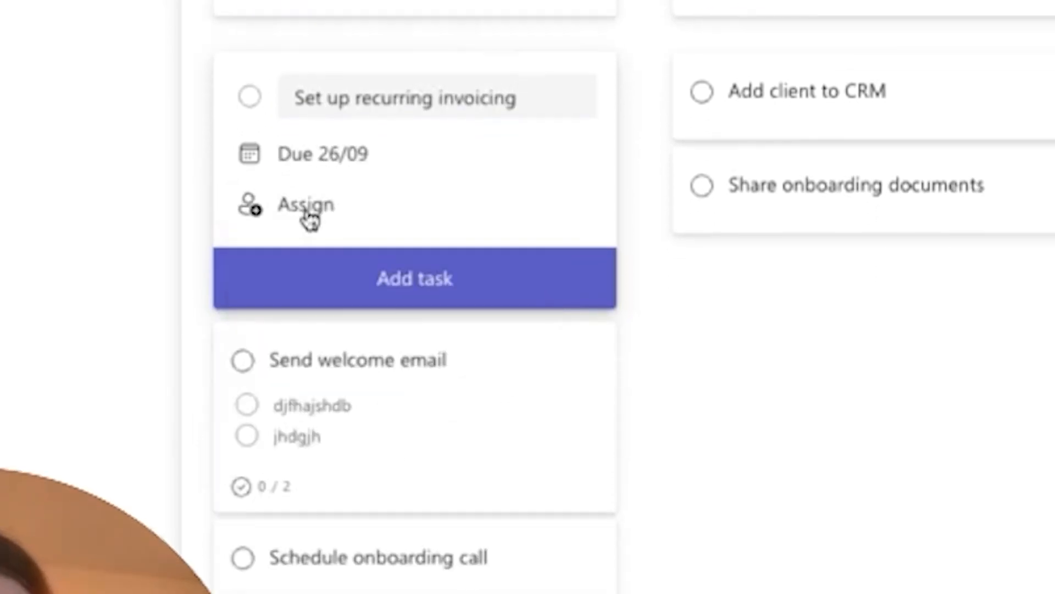
click(310, 219)
click(414, 384)
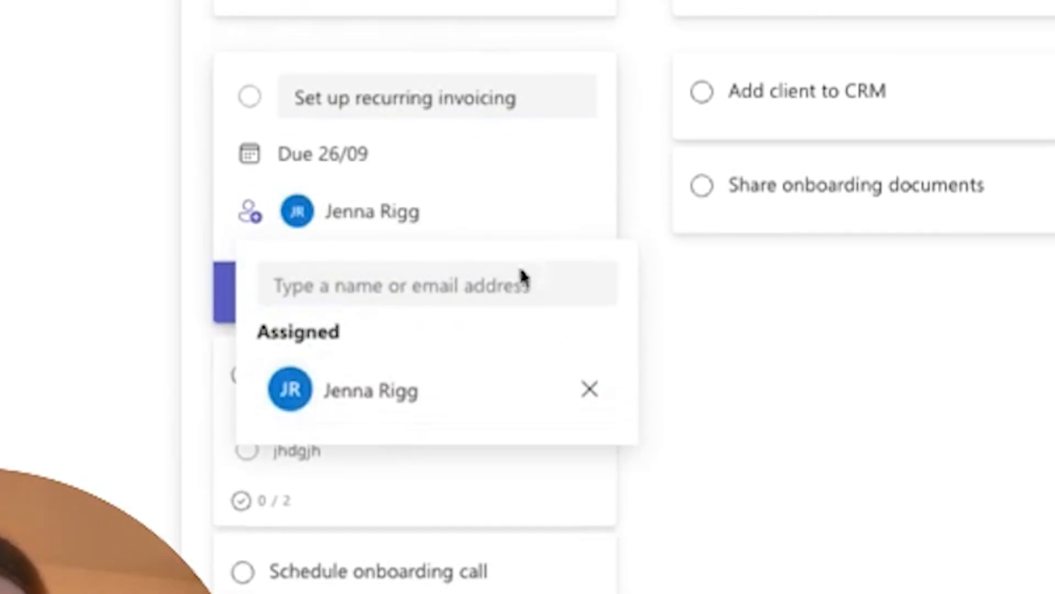
click(756, 332)
click(398, 296)
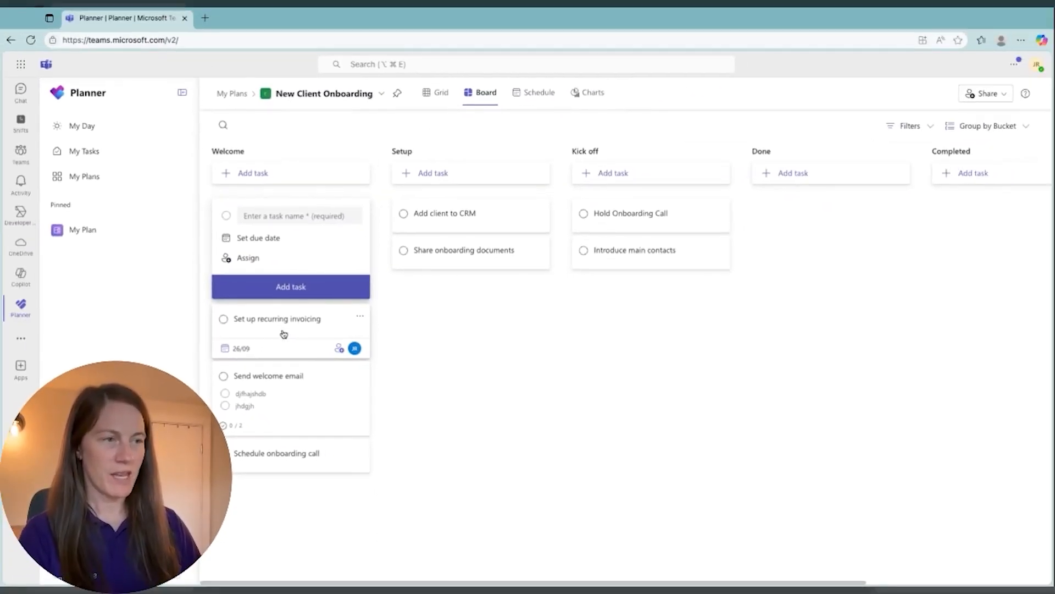
click(284, 333)
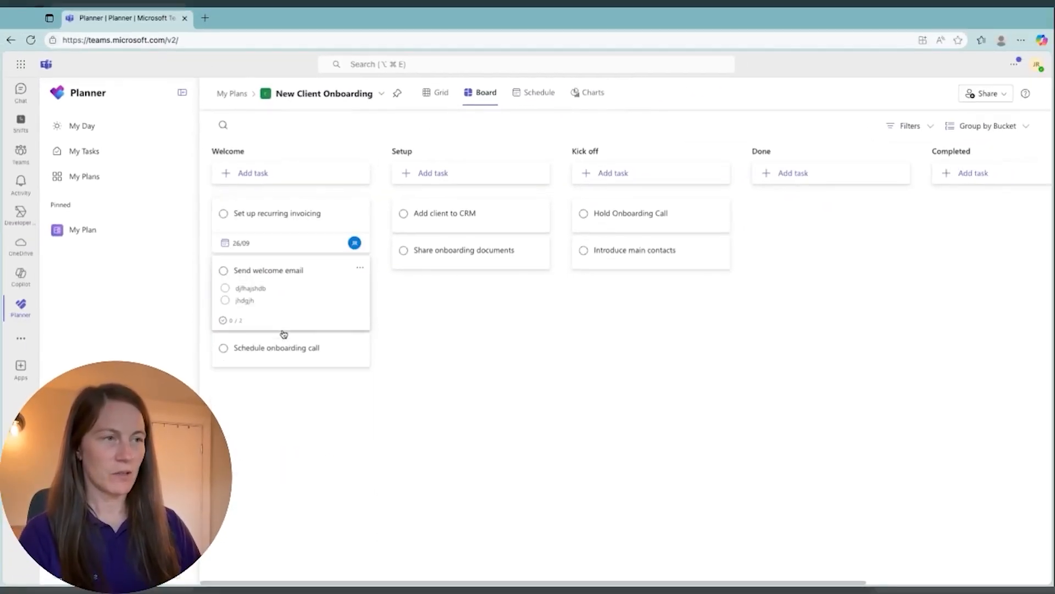
- Review the Set up recurring invoicing task's details, mark it complete in the Welcome bucket and view that bucket's completed tasks
click(278, 231)
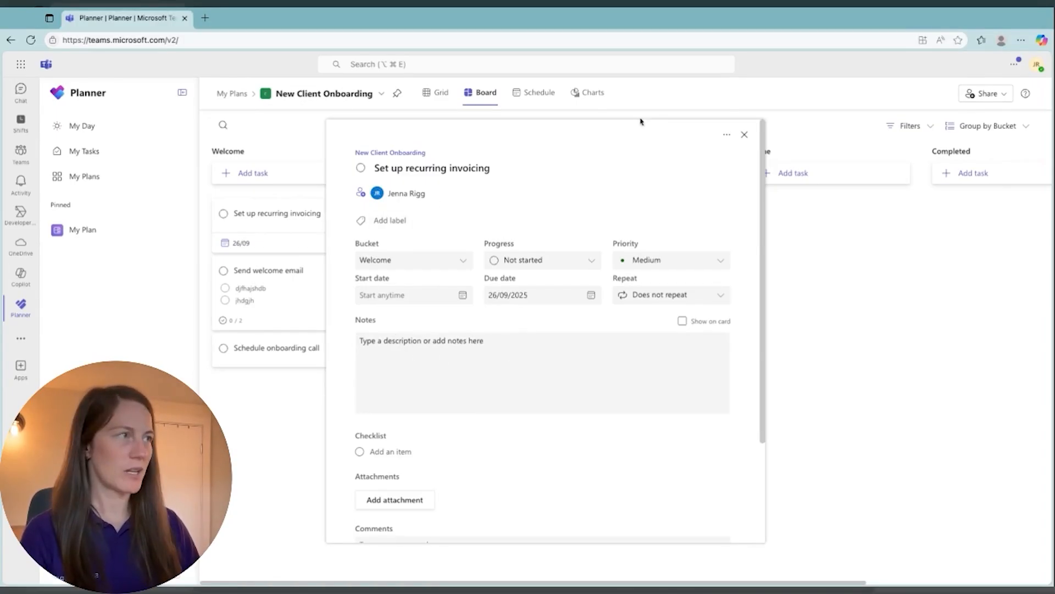
click(743, 134)
mouse_move(275, 217)
mouse_down()
mouse_move(630, 222)
mouse_move(286, 208)
mouse_up()
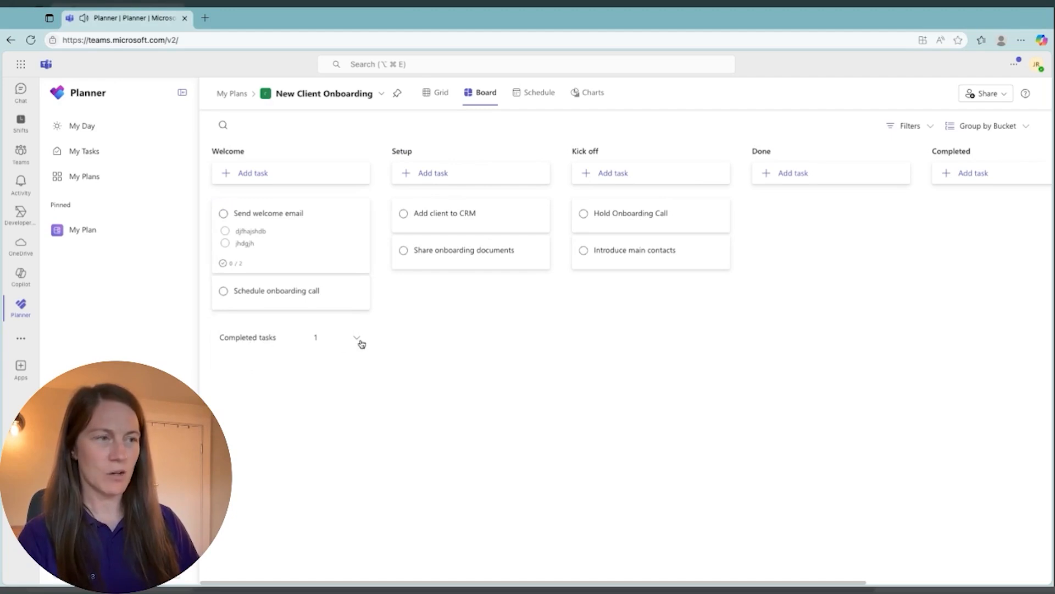
click(357, 339)
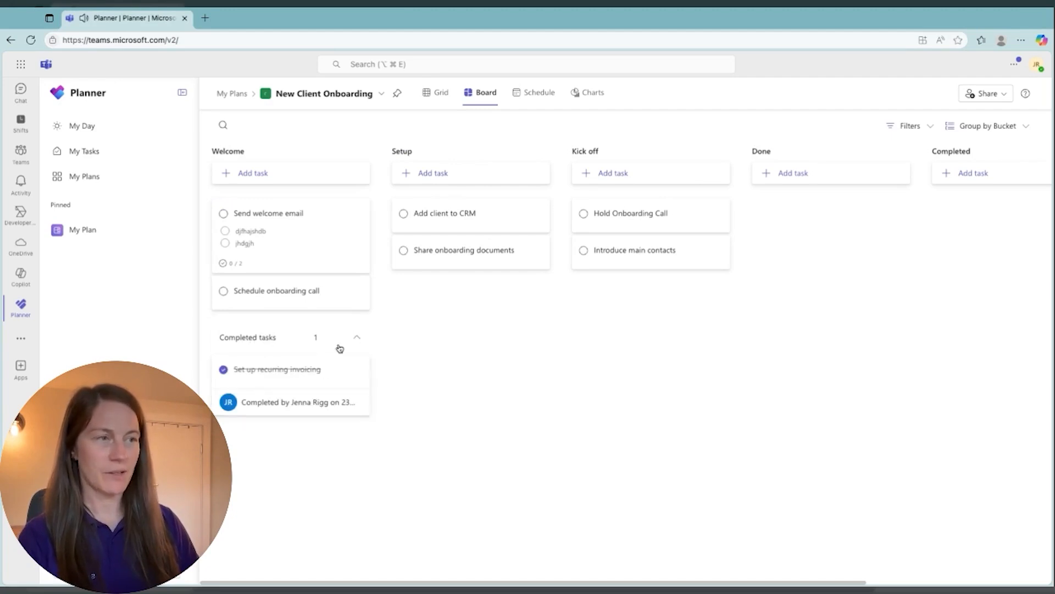
click(320, 339)
click(357, 339)
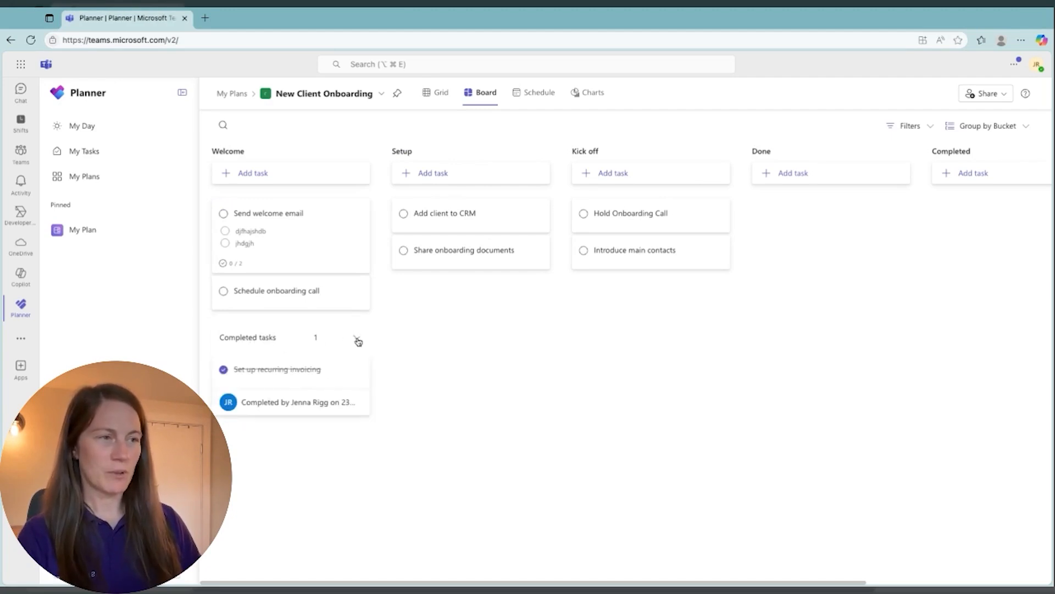
- Reopen the Set up recurring invoicing task, move it to the Done bucket and mark it complete there
click(224, 370)
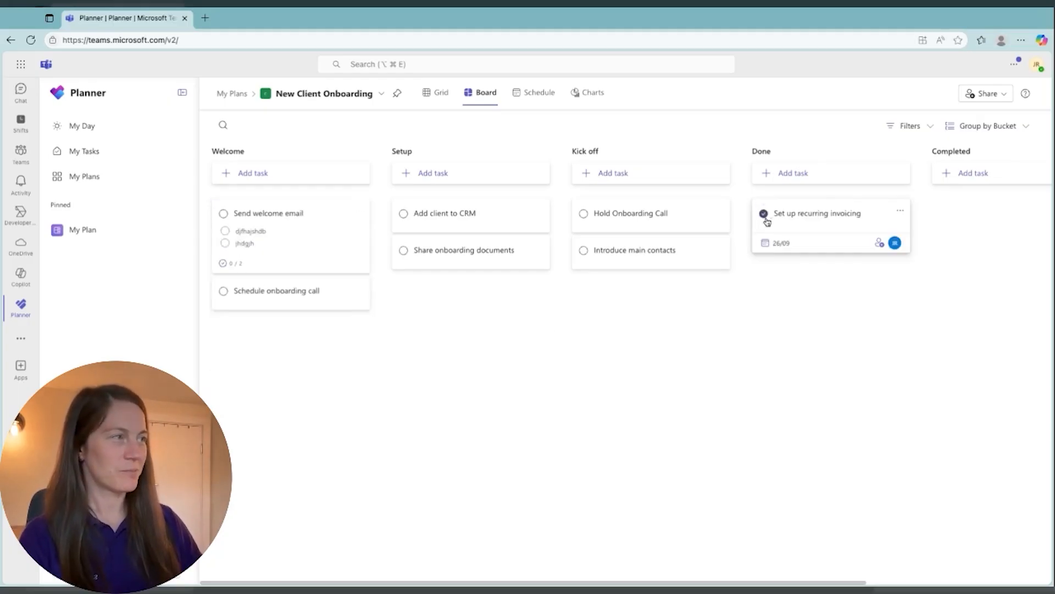
click(764, 214)
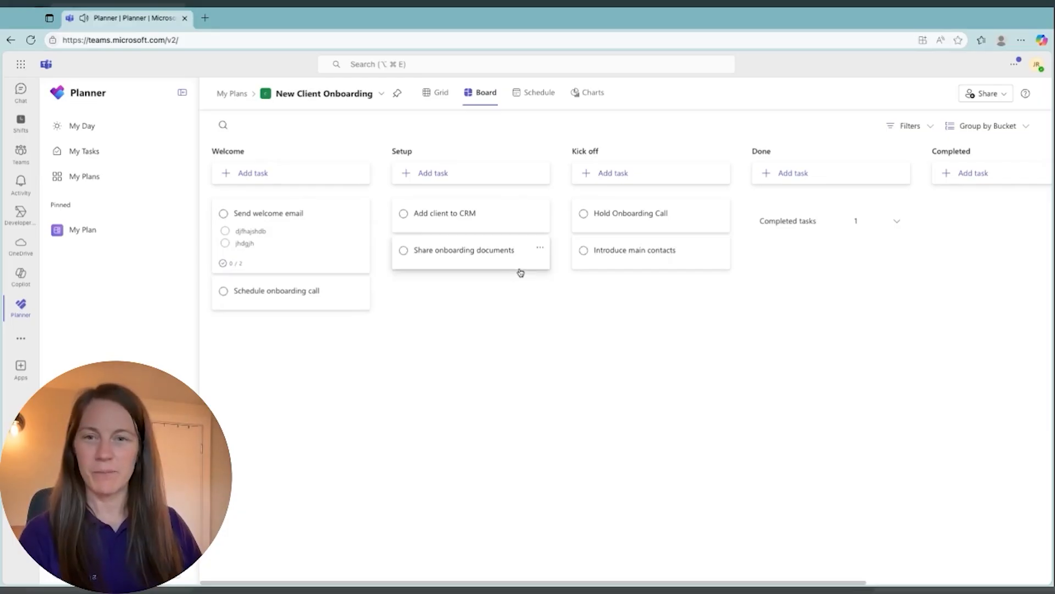